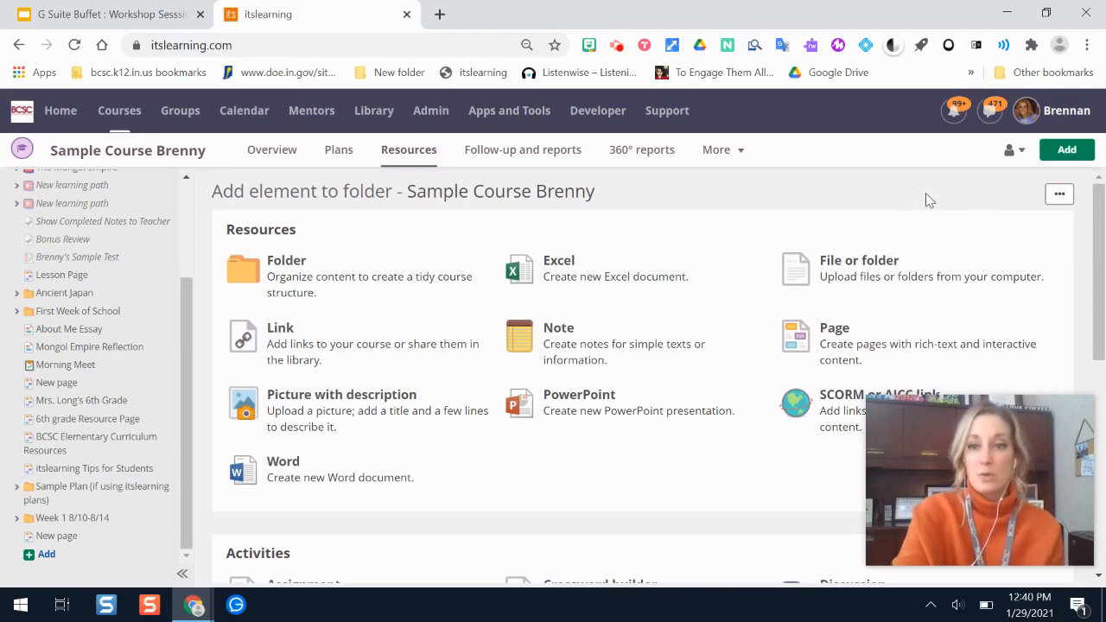
- Start a new assignment in the course resources and title it "Notes Sheet"
{"action": "left_click", "coordinate": [1056, 151]}
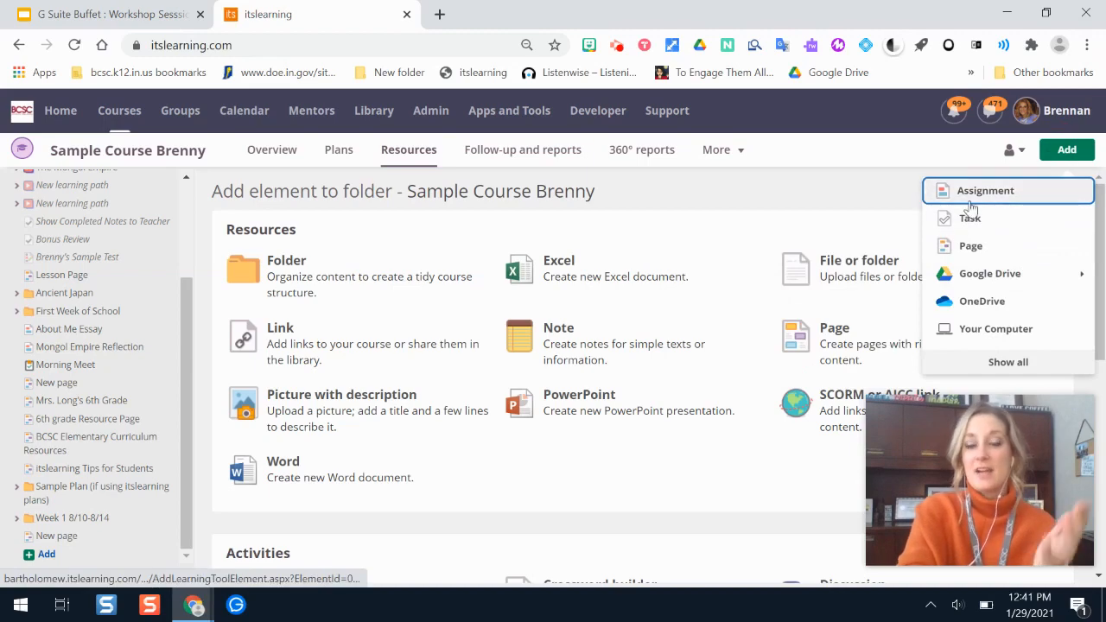
{"action": "left_click", "coordinate": [766, 189]}
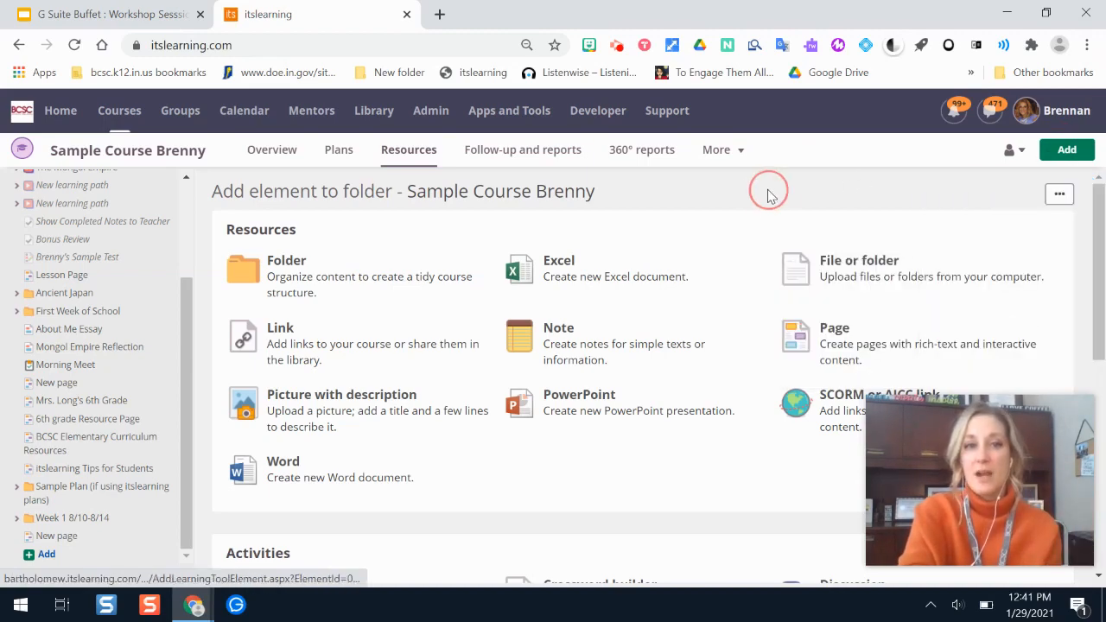
{"action": "scroll", "coordinate": [1101, 288], "scroll_direction": "down", "scroll_amount": 5}
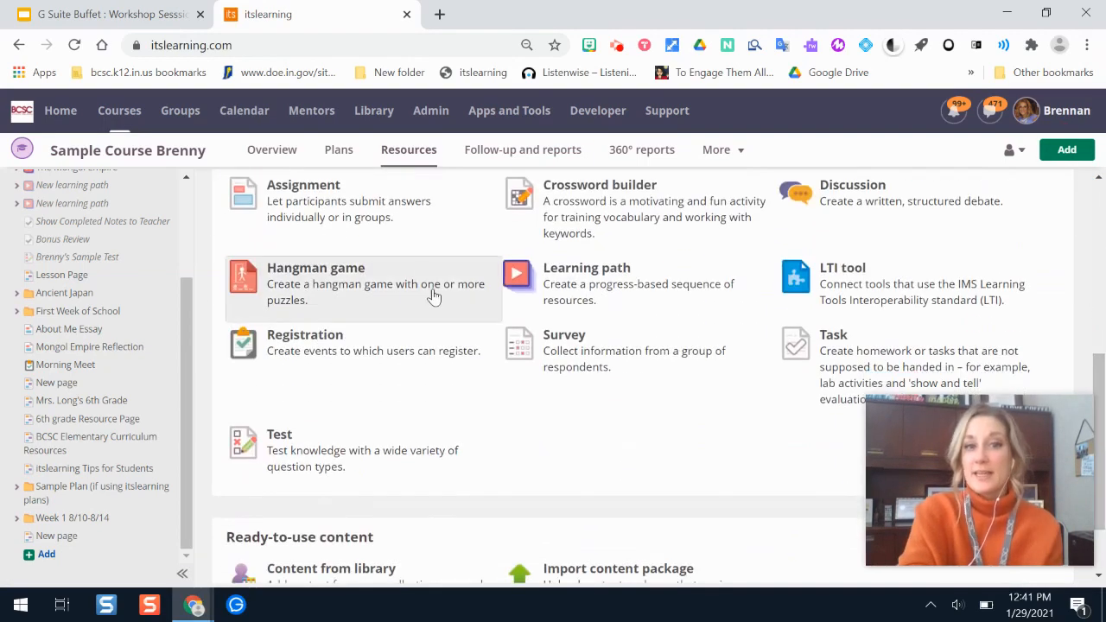
{"action": "left_click", "coordinate": [378, 222]}
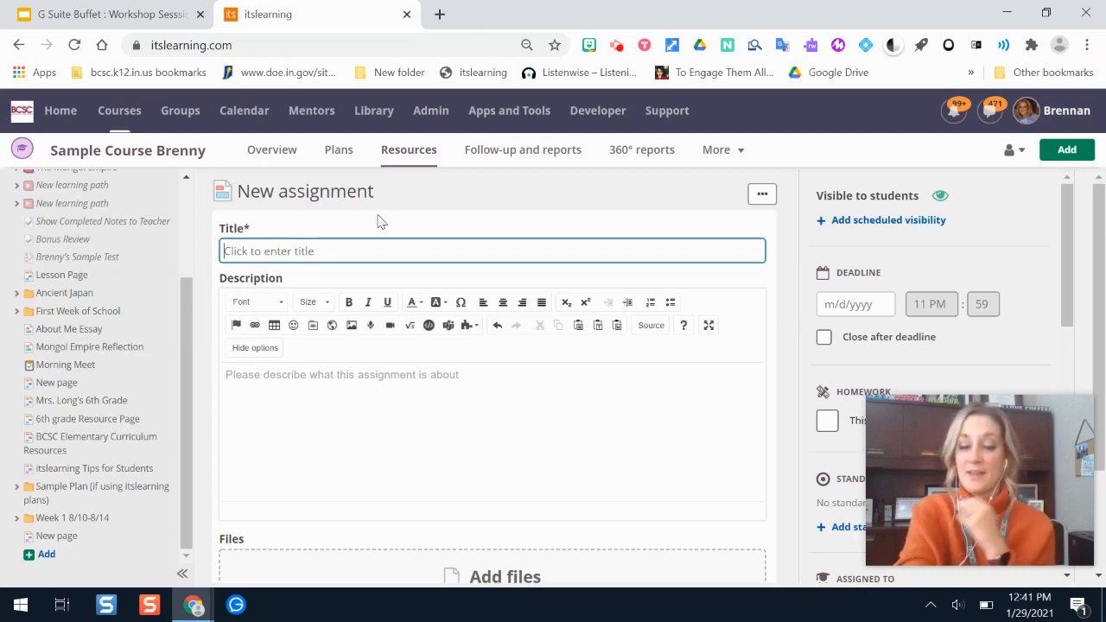
{"action": "left_click", "coordinate": [316, 252]}
{"action": "type", "text": "Notes Sheet"}
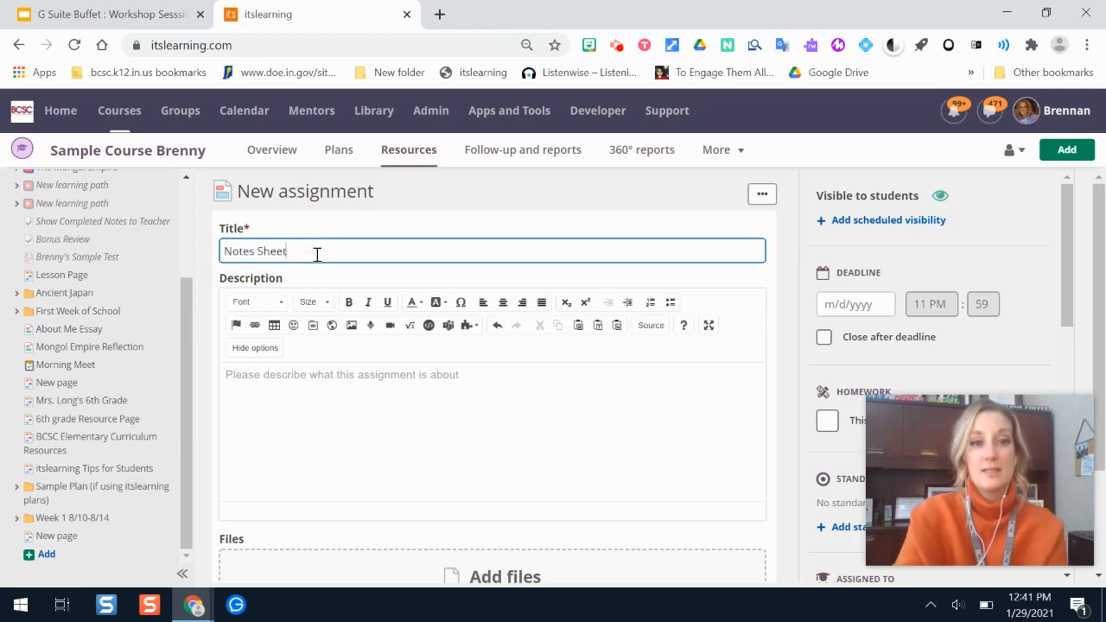
{"action": "left_click", "coordinate": [386, 440]}
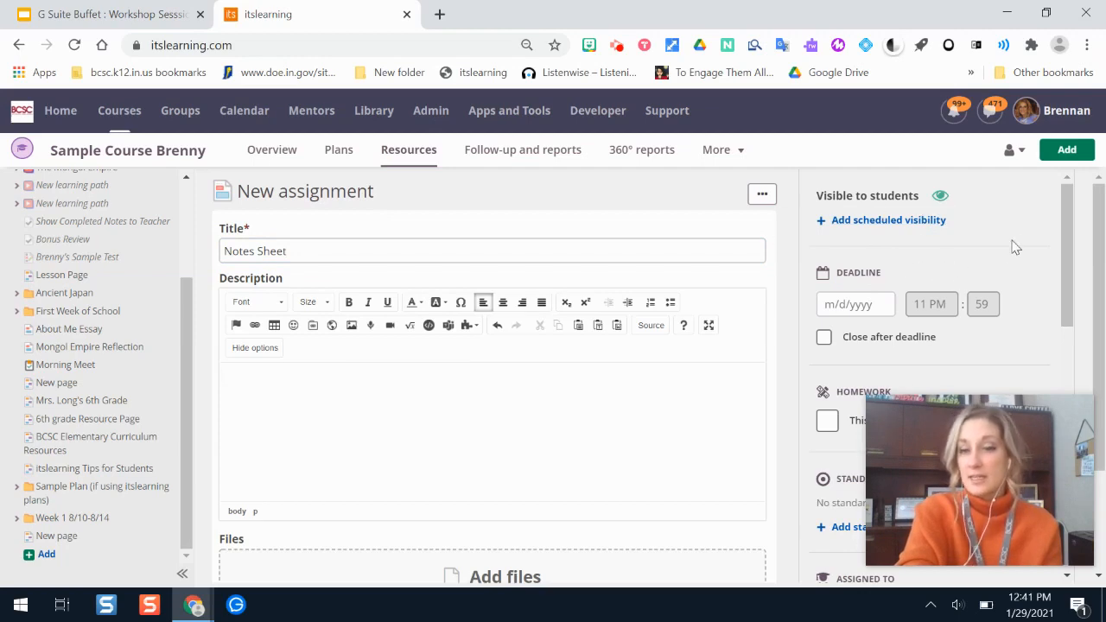
- Choose Google Drive as the source for the assignment's files and search it for "nile river notes"
{"action": "scroll", "coordinate": [1068, 219], "scroll_direction": "down", "scroll_amount": 3}
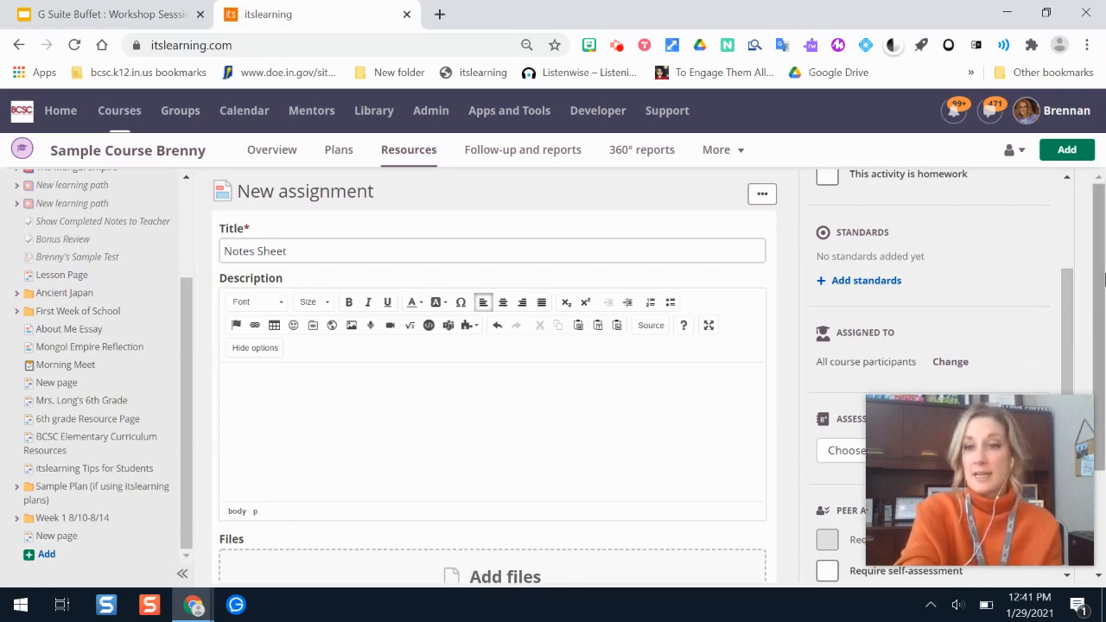
{"action": "scroll", "coordinate": [1097, 285], "scroll_direction": "down", "scroll_amount": 2}
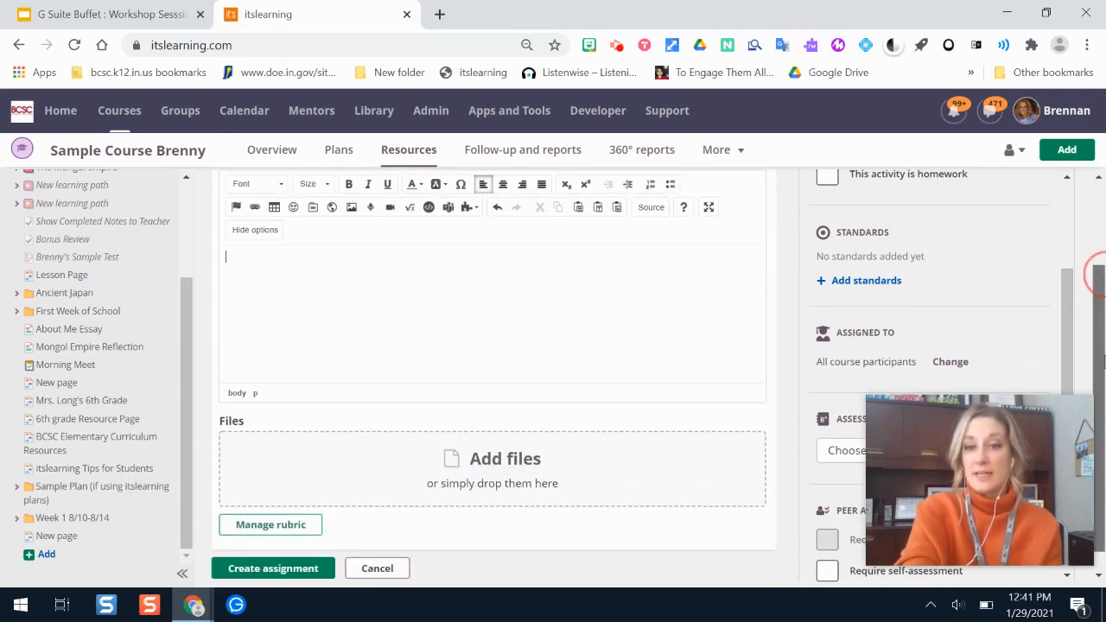
{"action": "left_click", "coordinate": [466, 440]}
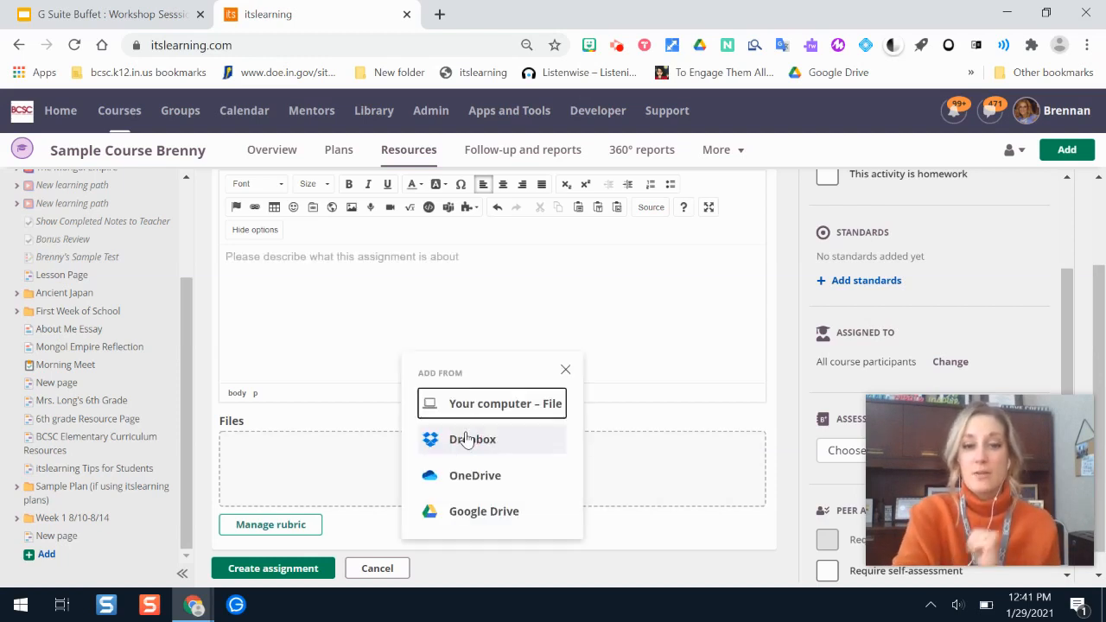
{"action": "left_click", "coordinate": [553, 513]}
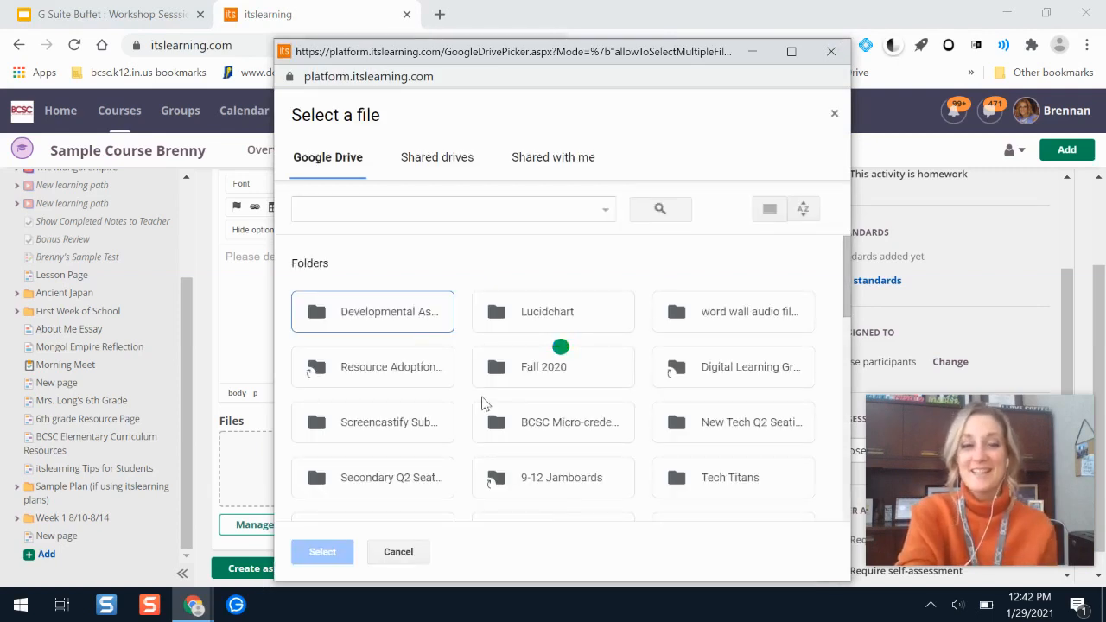
{"action": "left_click", "coordinate": [328, 203]}
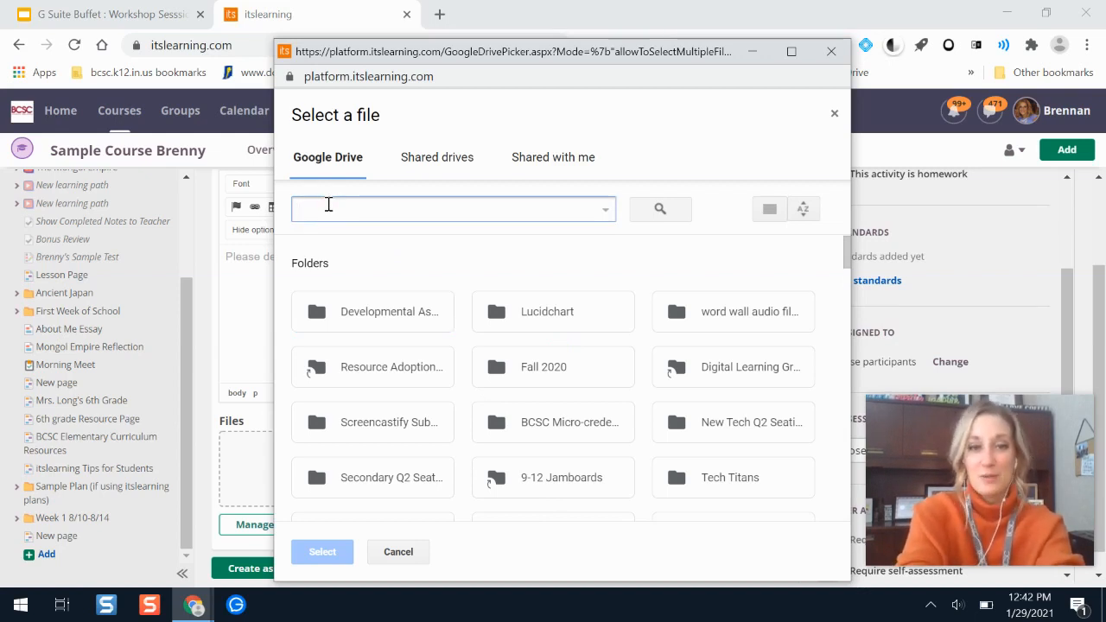
{"action": "type", "text": "nile river notes"}
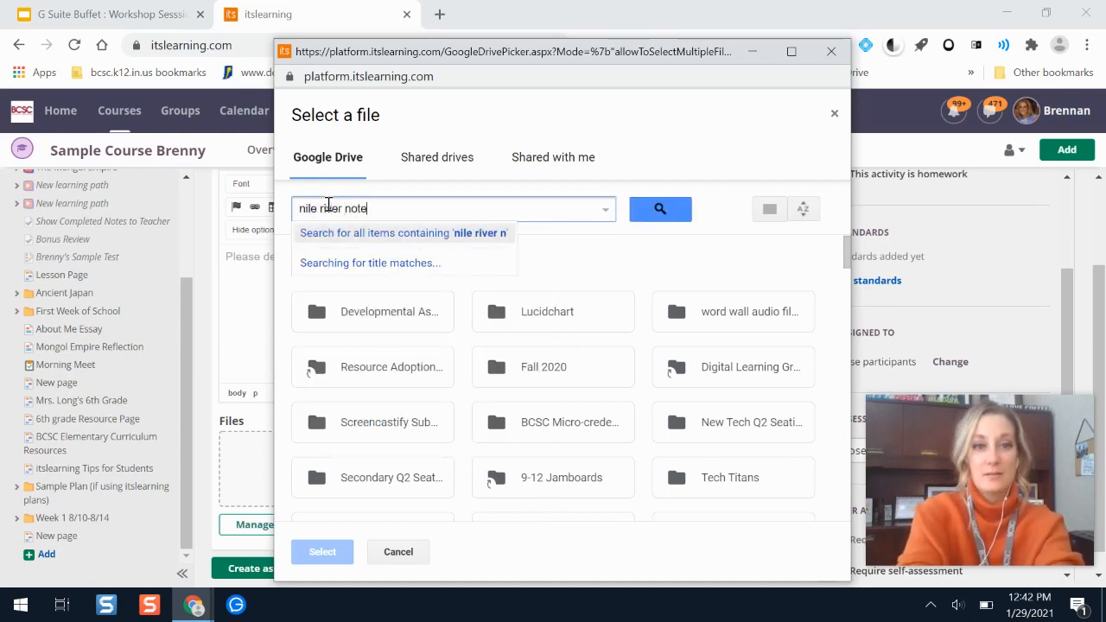
{"action": "key", "text": "Return"}
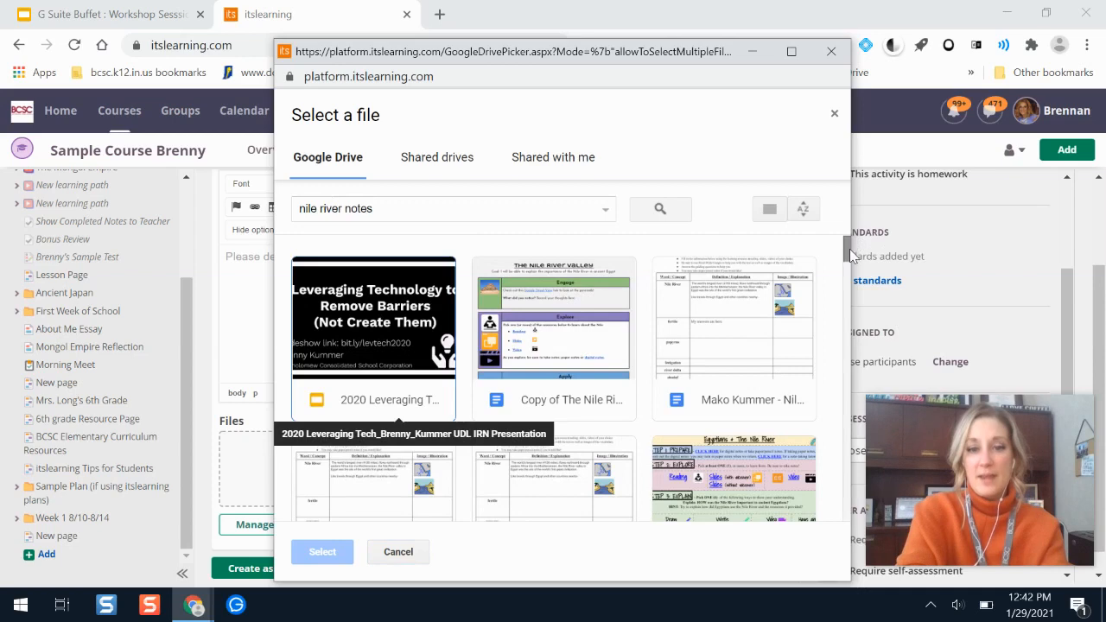
- Attach the Nile River Vocabulary Notes document from the search results to the assignment
{"action": "left_click_drag", "start_coordinate": [848, 248], "coordinate": [862, 335]}
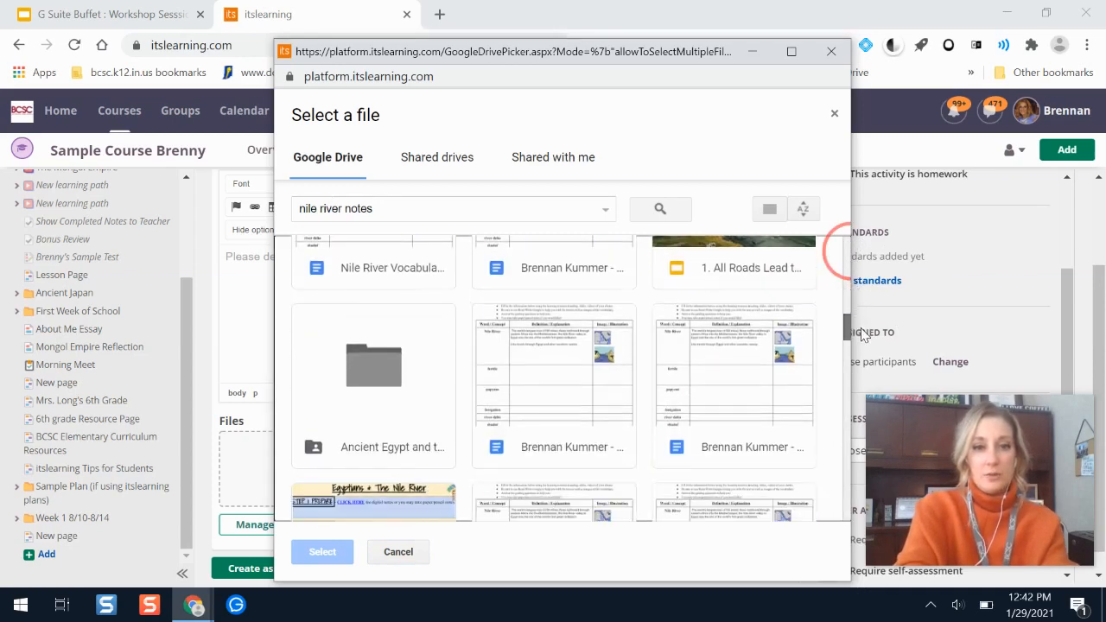
{"action": "left_click", "coordinate": [386, 269]}
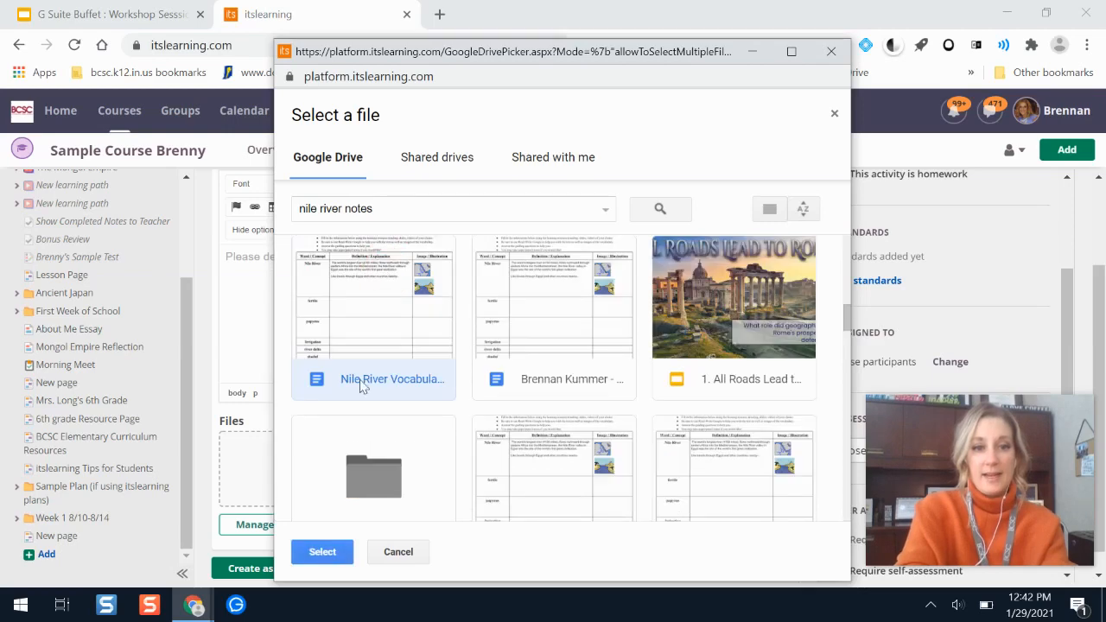
{"action": "left_click", "coordinate": [332, 556]}
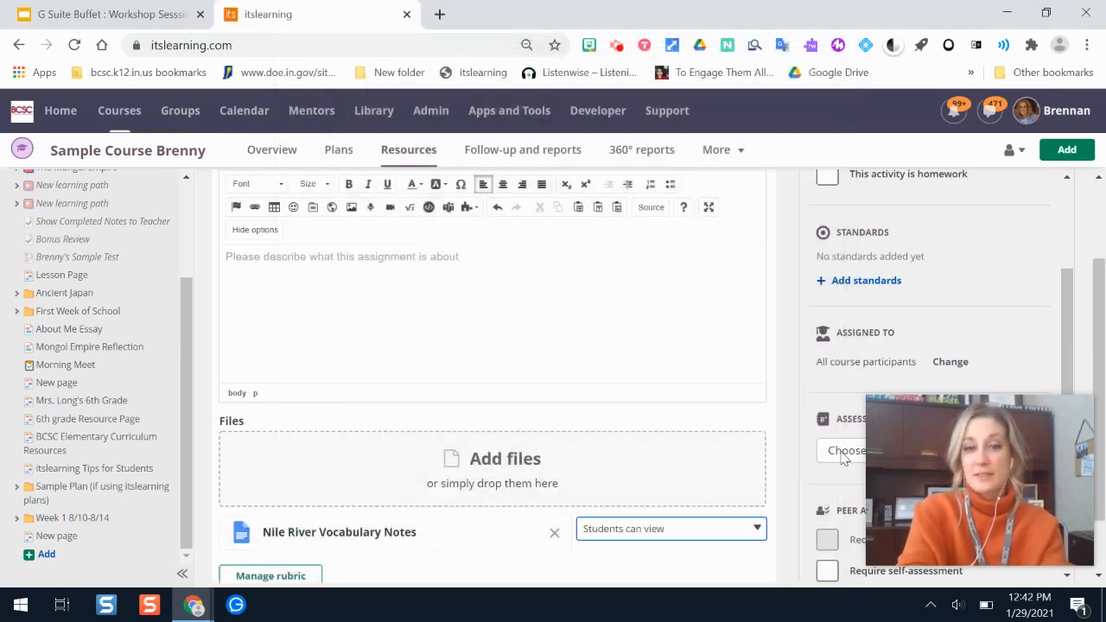
- Set the attached document to "Make a copy for each student" and create the assignment
{"action": "left_click_drag", "start_coordinate": [1095, 302], "coordinate": [1100, 370]}
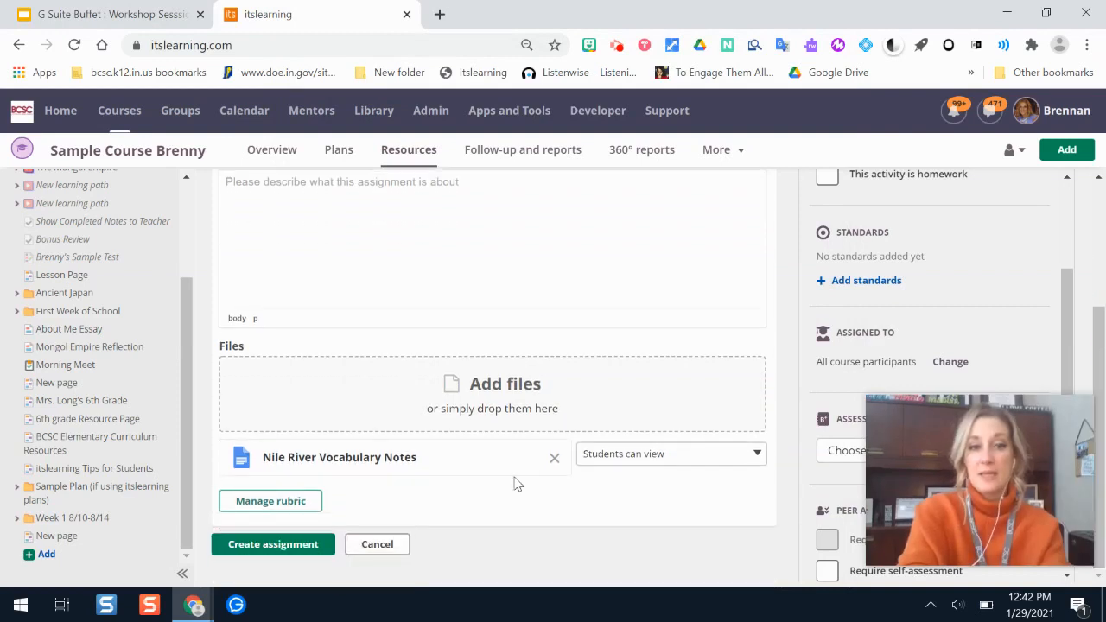
{"action": "left_click", "coordinate": [714, 465]}
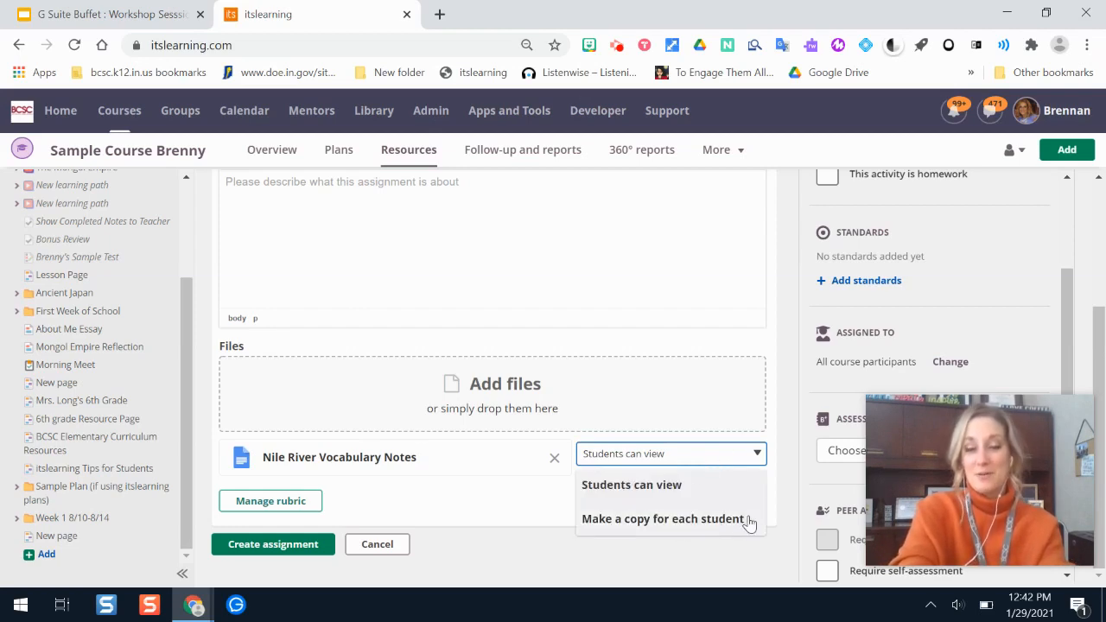
{"action": "left_click", "coordinate": [661, 521]}
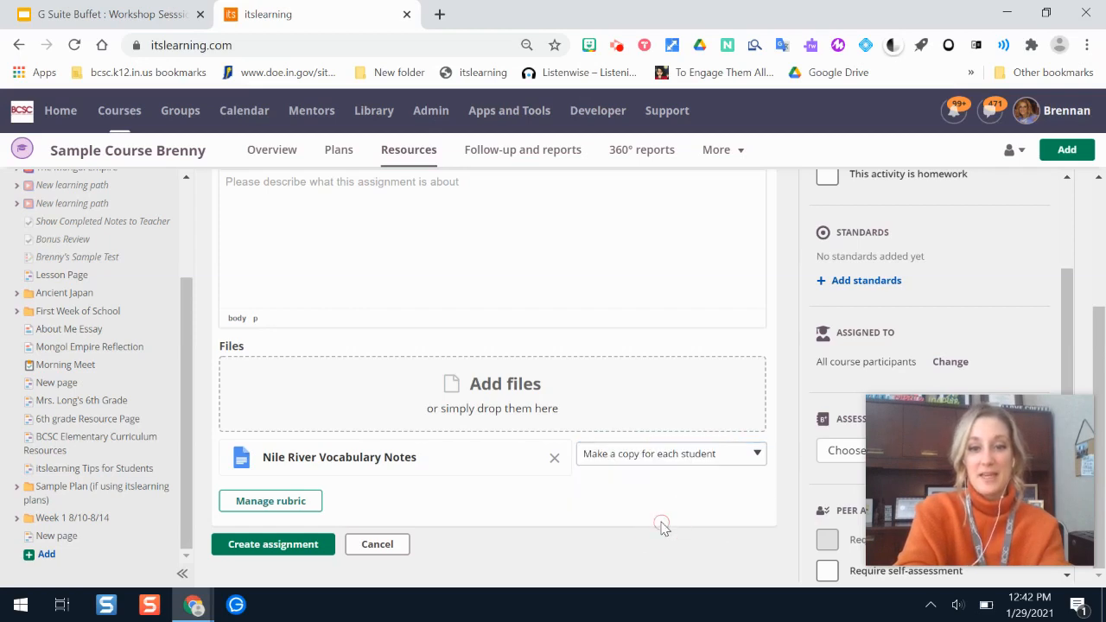
{"action": "left_click", "coordinate": [298, 544]}
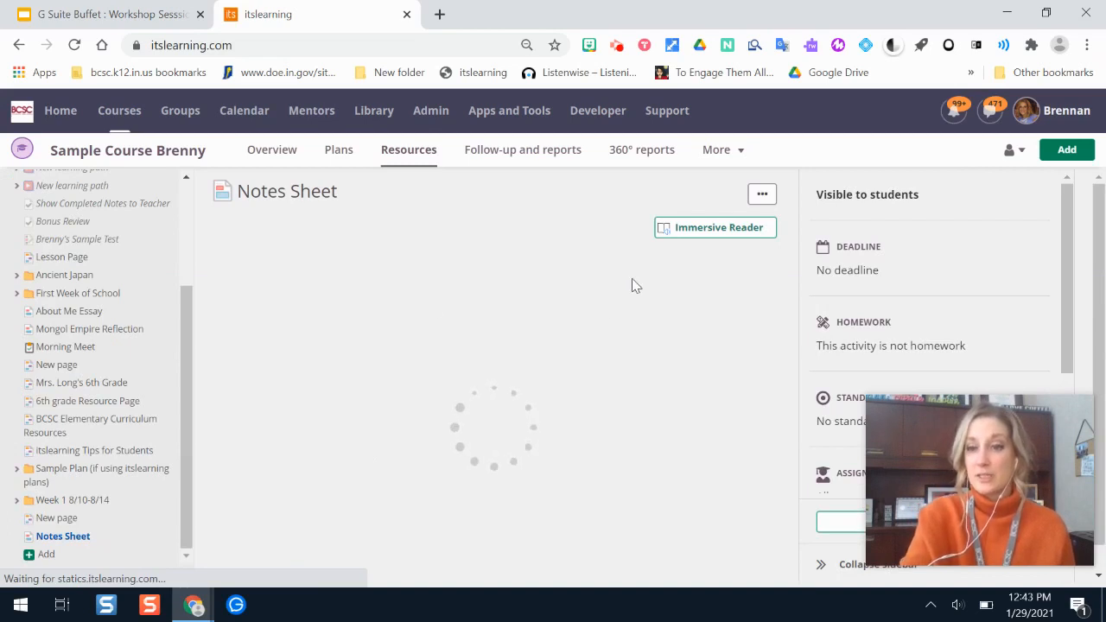
- Switch the course view to Pupil and open the Notes Sheet assignment from the course resources
{"action": "left_click", "coordinate": [726, 275]}
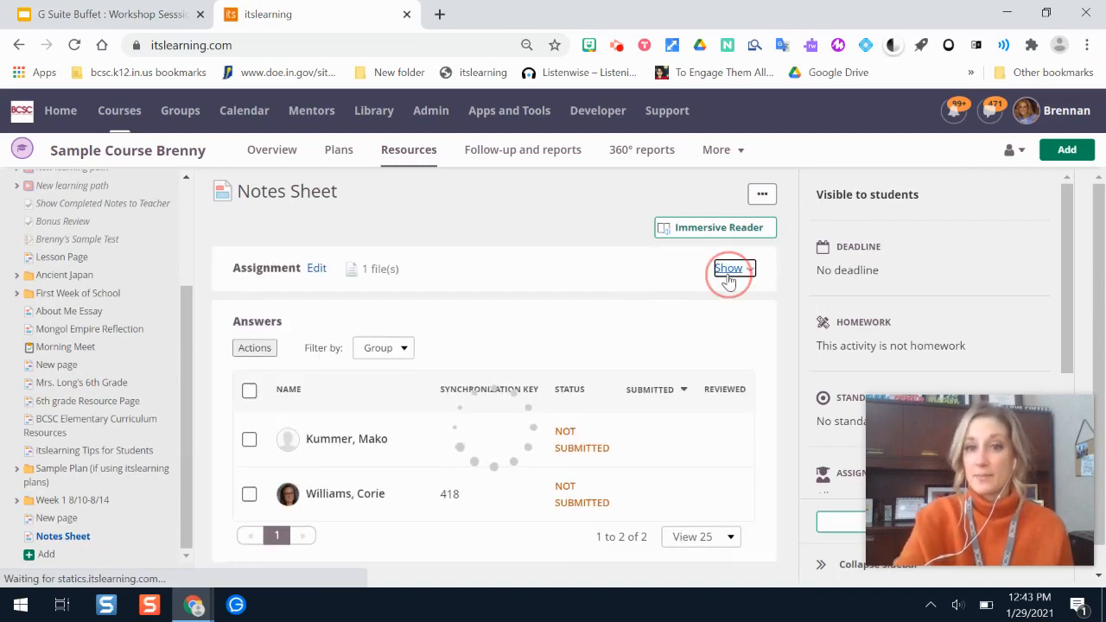
{"action": "left_click", "coordinate": [1014, 159]}
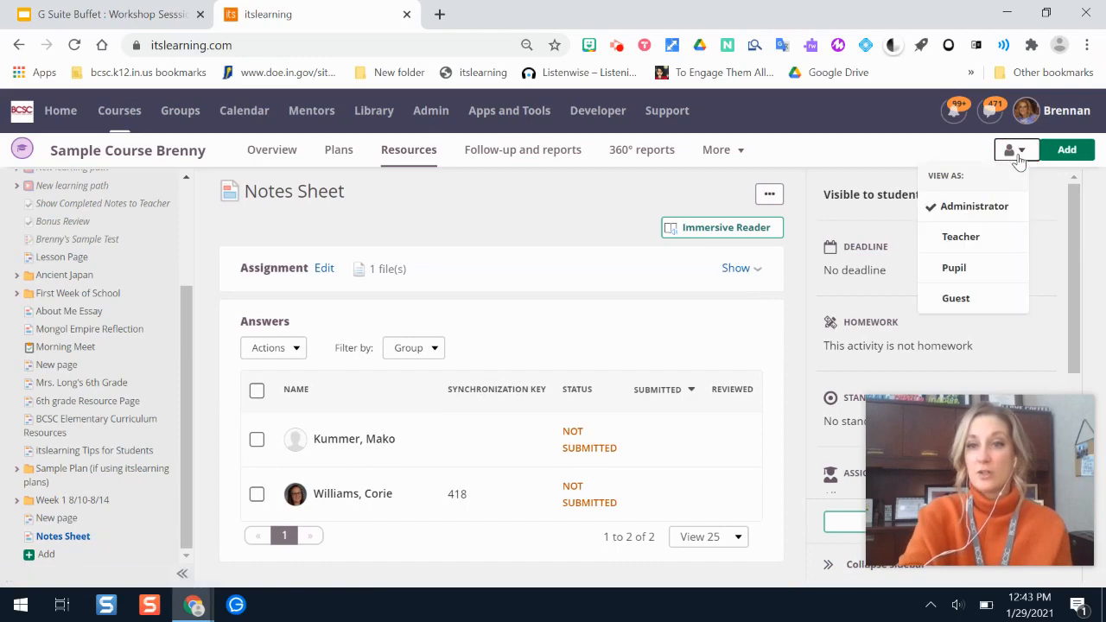
{"action": "left_click", "coordinate": [972, 268]}
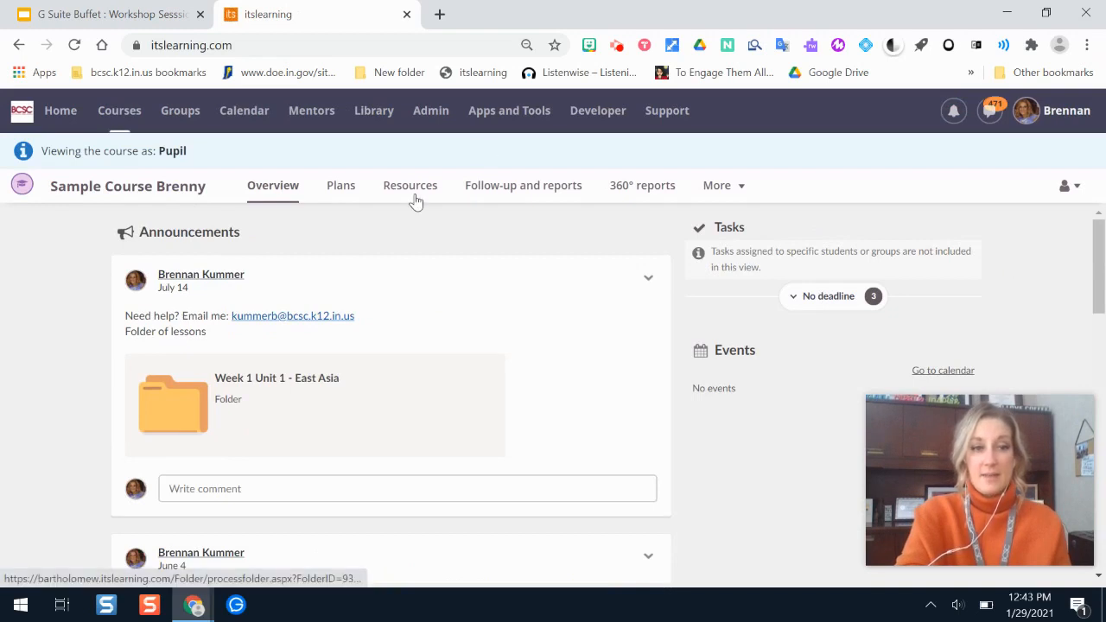
{"action": "left_click", "coordinate": [415, 200]}
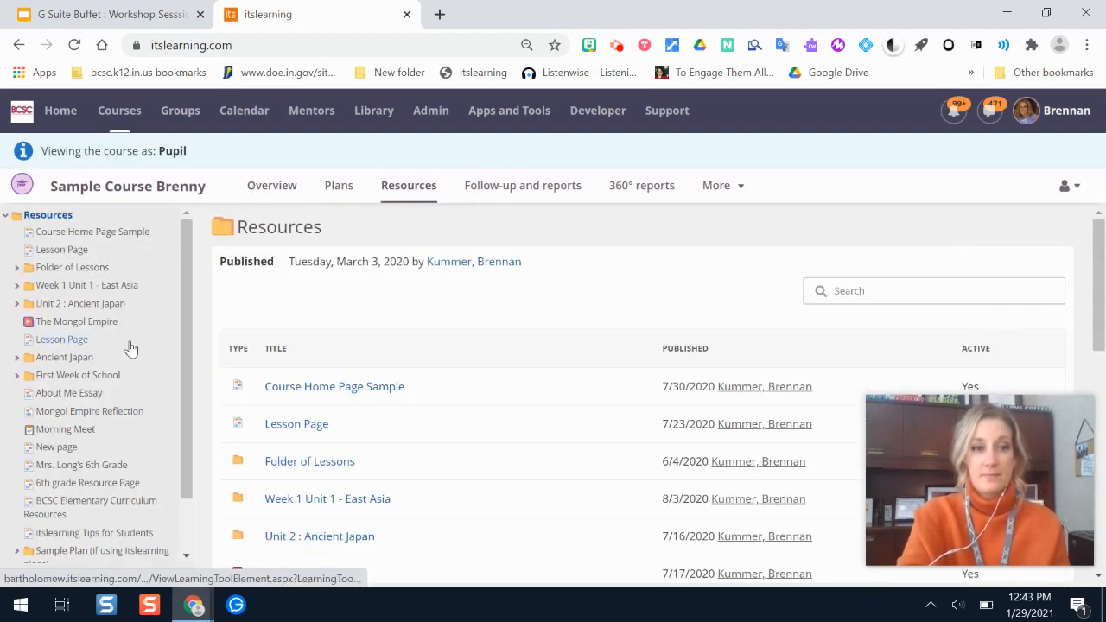
{"action": "scroll", "coordinate": [184, 311], "scroll_direction": "down", "scroll_amount": 2}
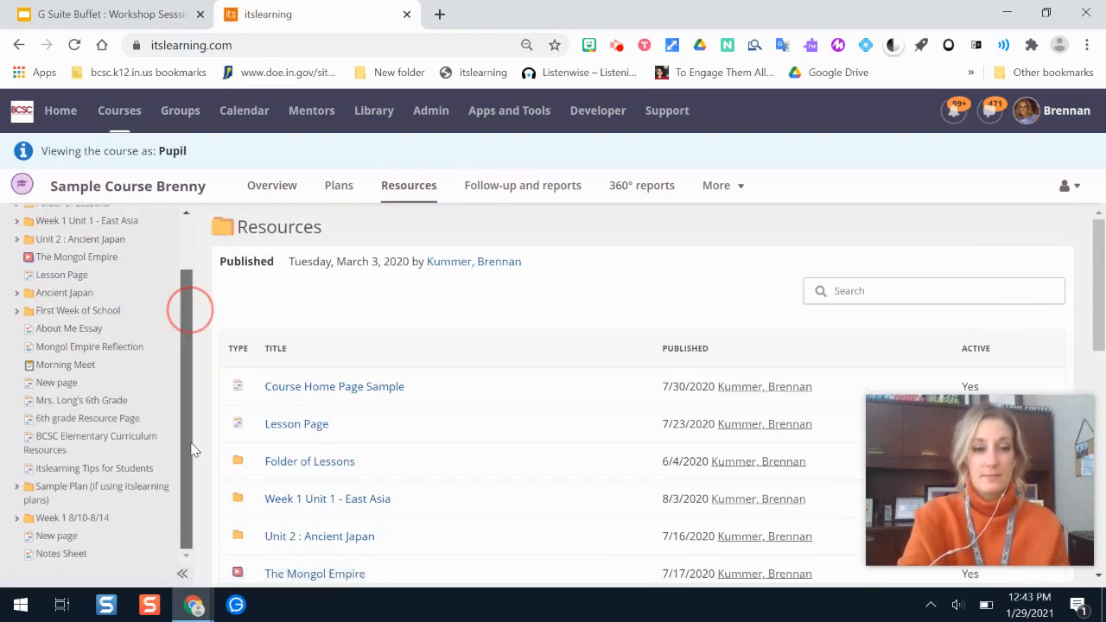
{"action": "left_click", "coordinate": [62, 553]}
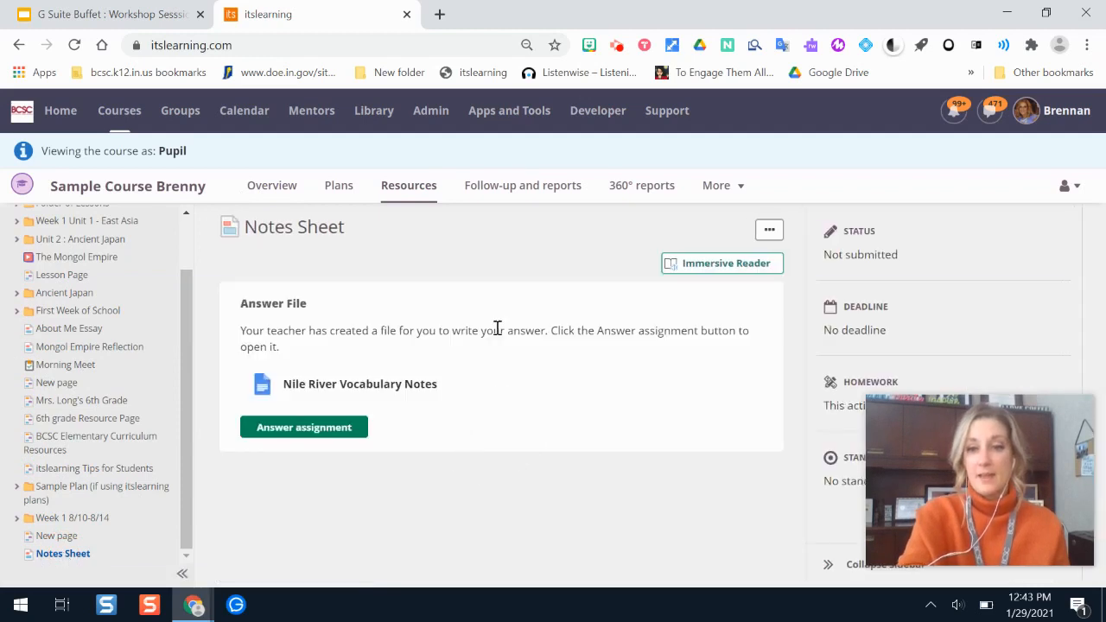
- Start answering the assignment as a pupil, look at the copied Google document, and return to the itslearning assignment page
{"action": "left_click", "coordinate": [303, 428]}
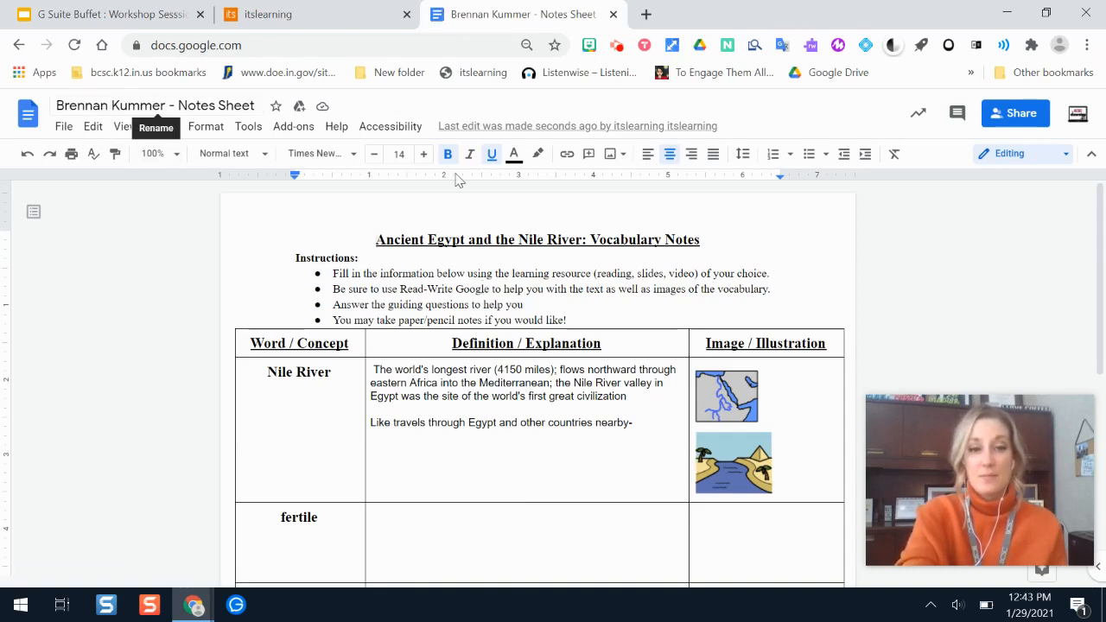
{"action": "left_click", "coordinate": [480, 446]}
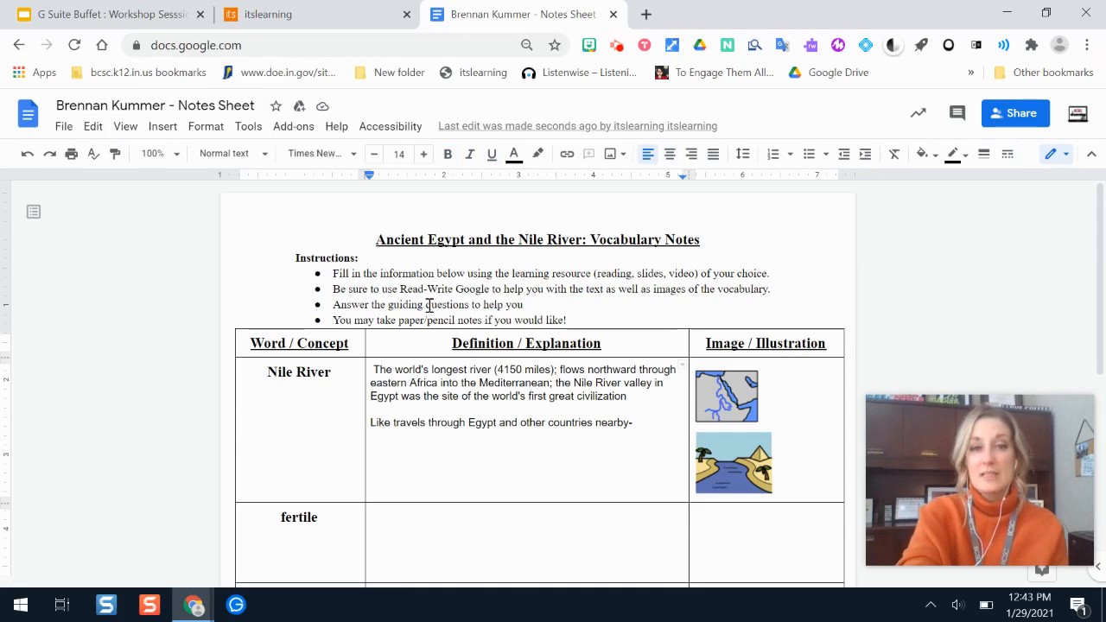
{"action": "left_click", "coordinate": [326, 7]}
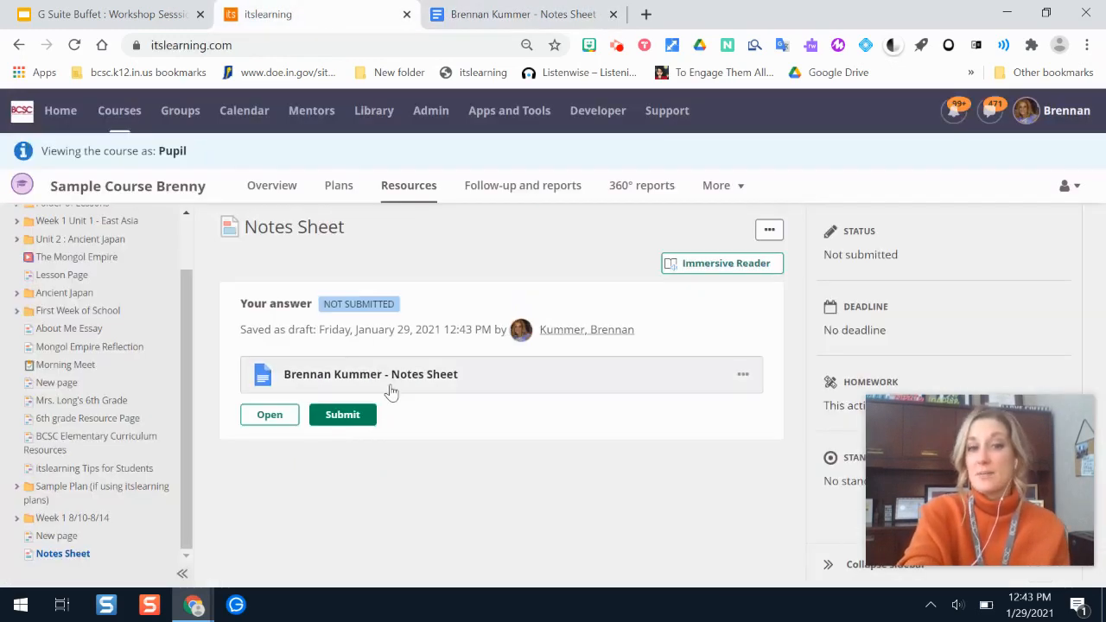